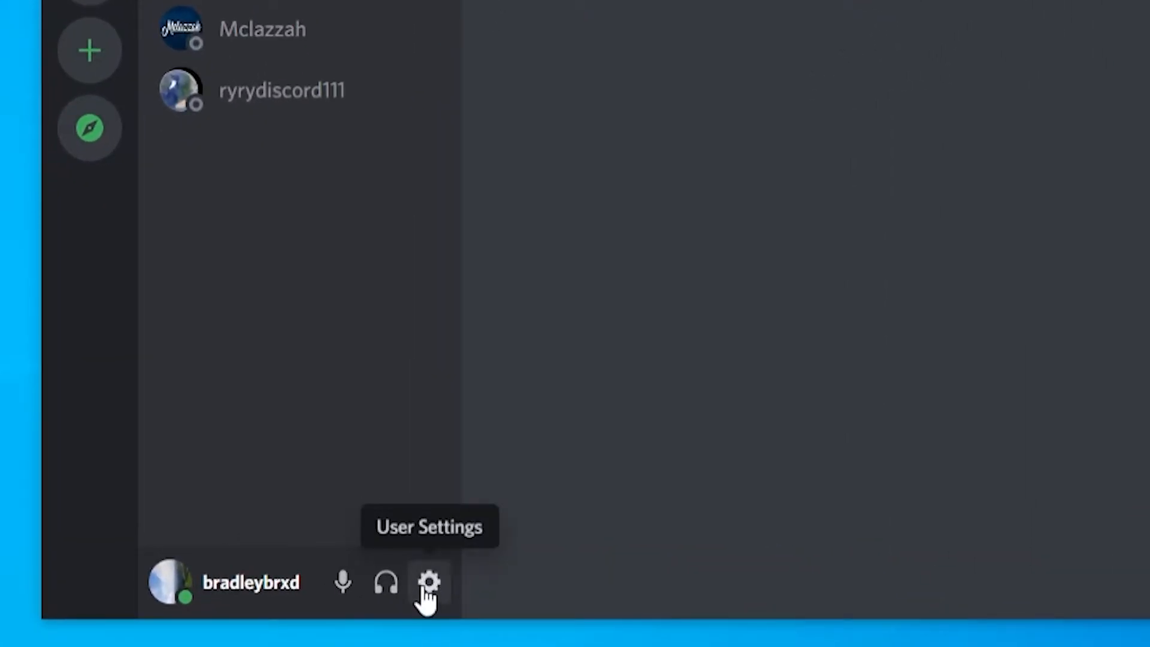
Reach the Connections page of User Settings via the Streamer Mode prompt
left_click(429, 583)
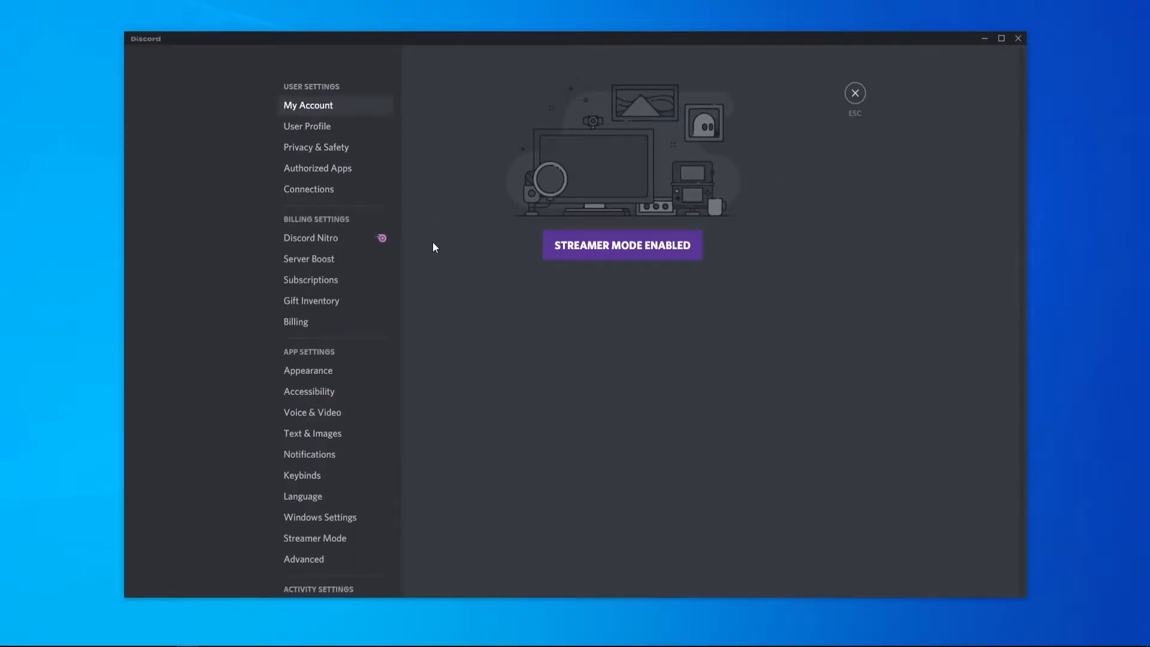
left_click(614, 256)
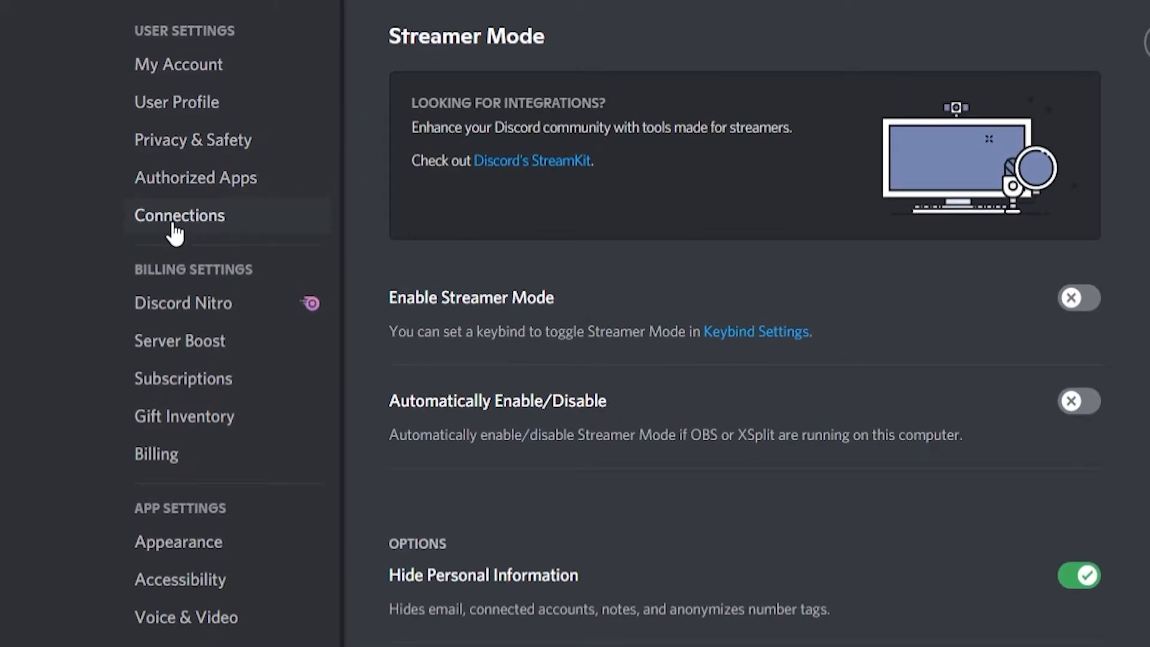
left_click(179, 215)
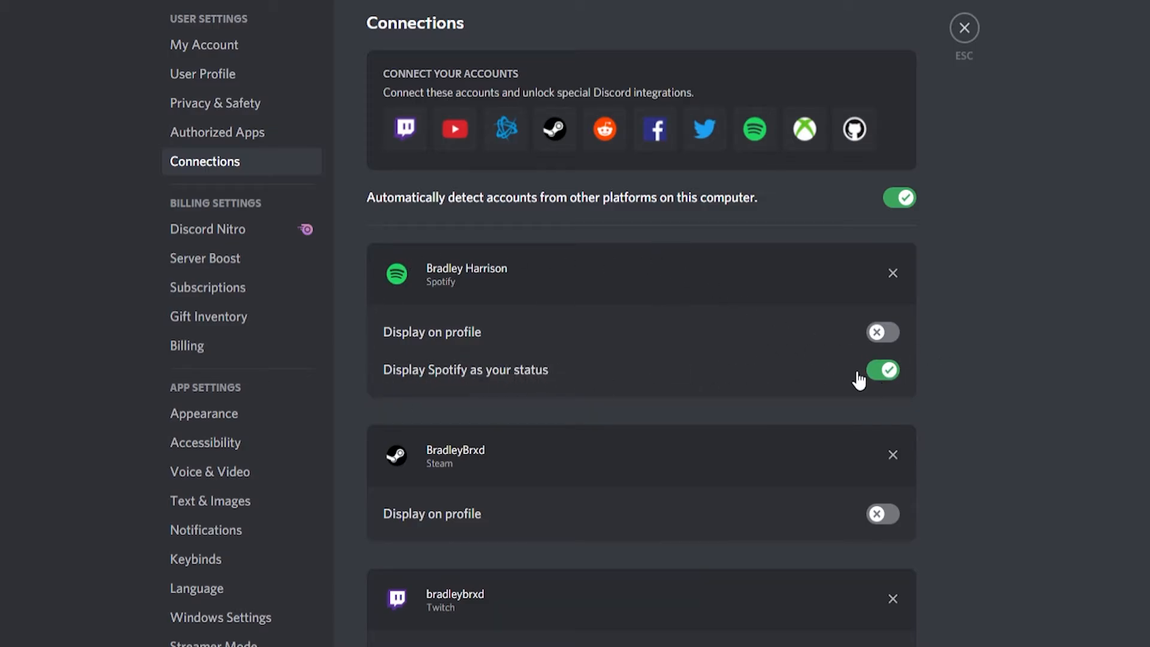
Enable Spotify display on profile, play a song, and view own profile showing the current track
left_click(881, 332)
left_click(964, 28)
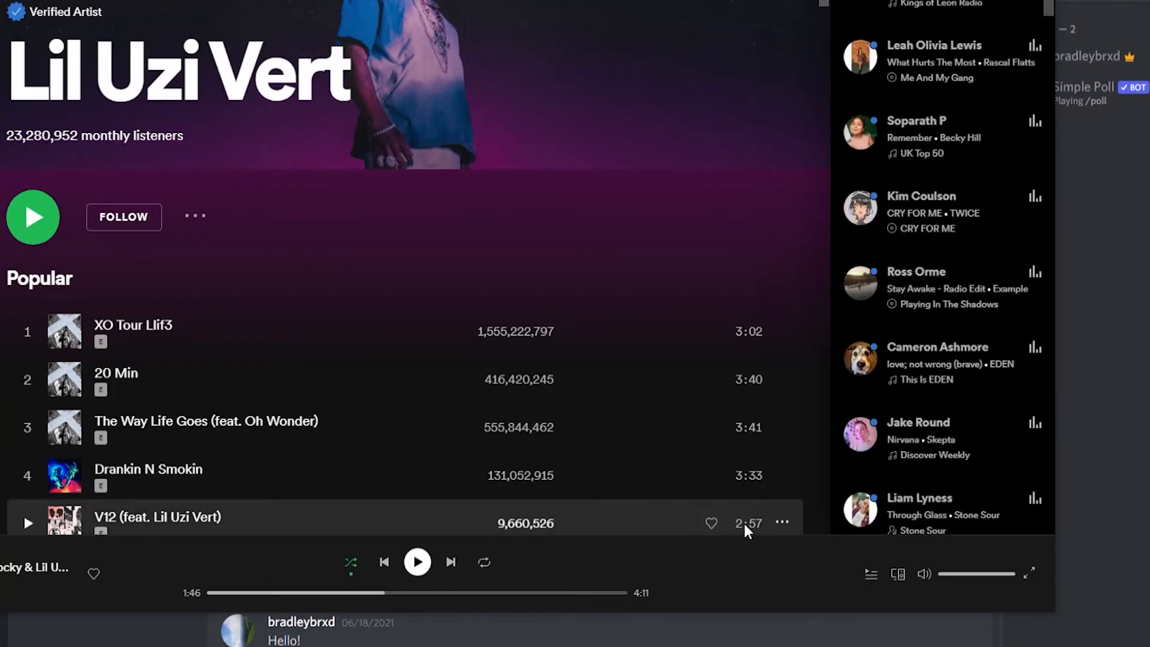
left_click(417, 562)
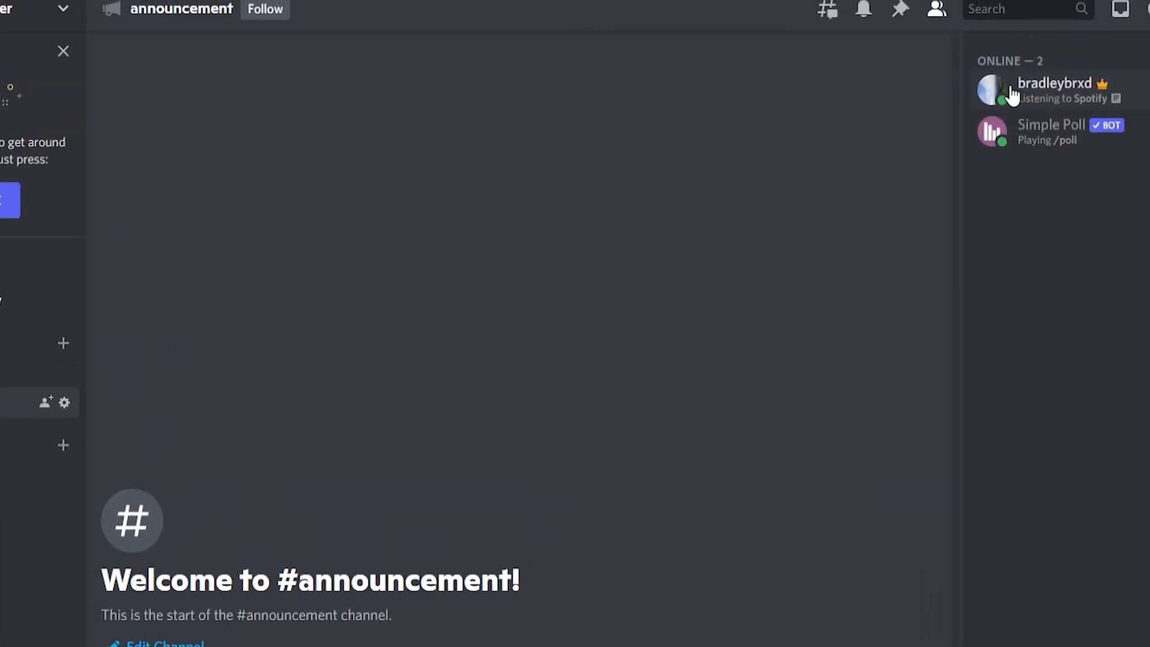
left_click(1021, 133)
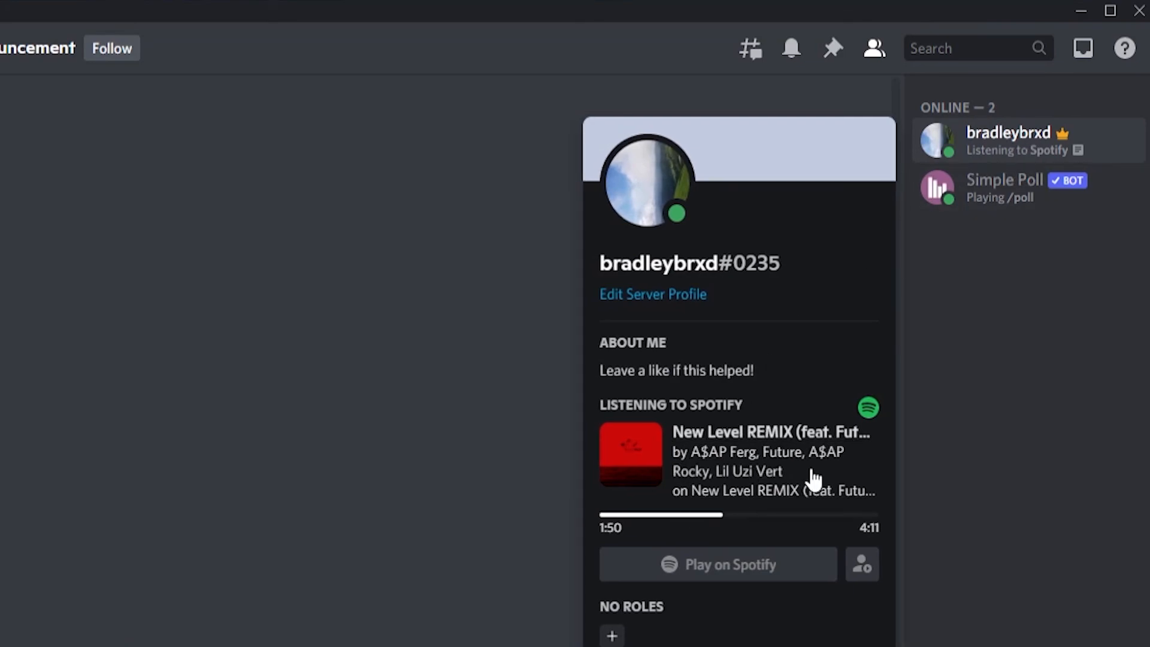